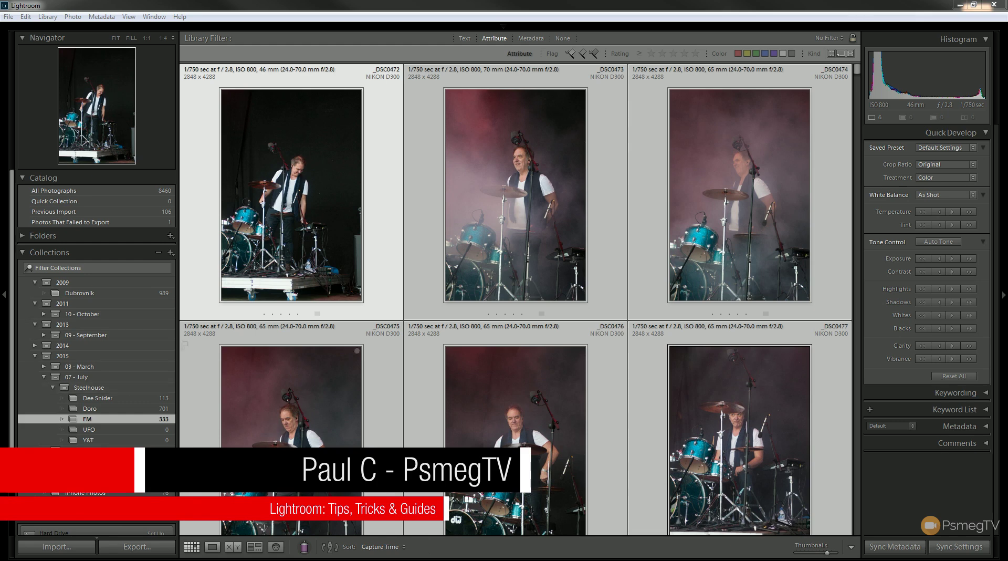
Paint a purple label onto the first drummer shots, including _DSC0478 through _DSC0480.
click(303, 547)
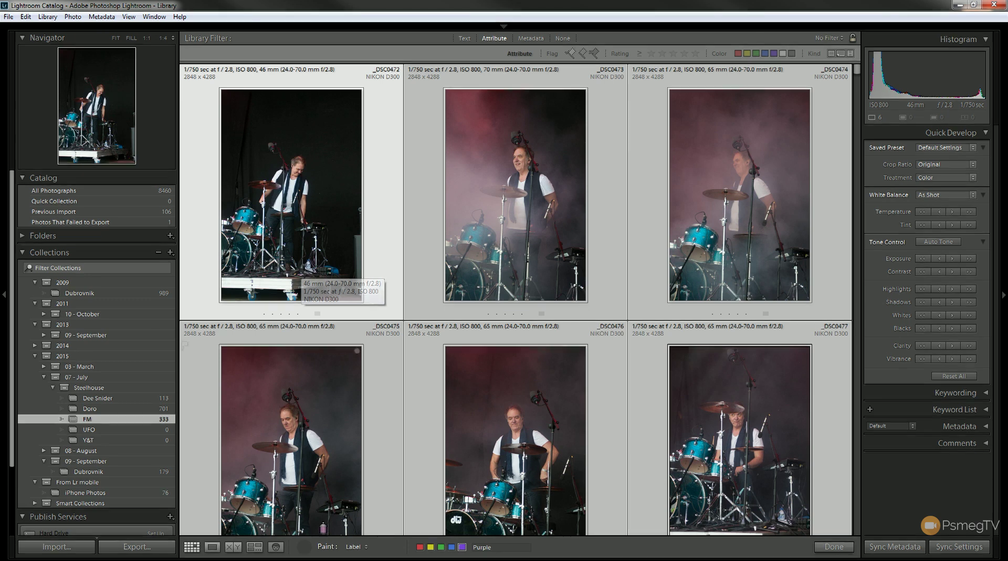
click(294, 196)
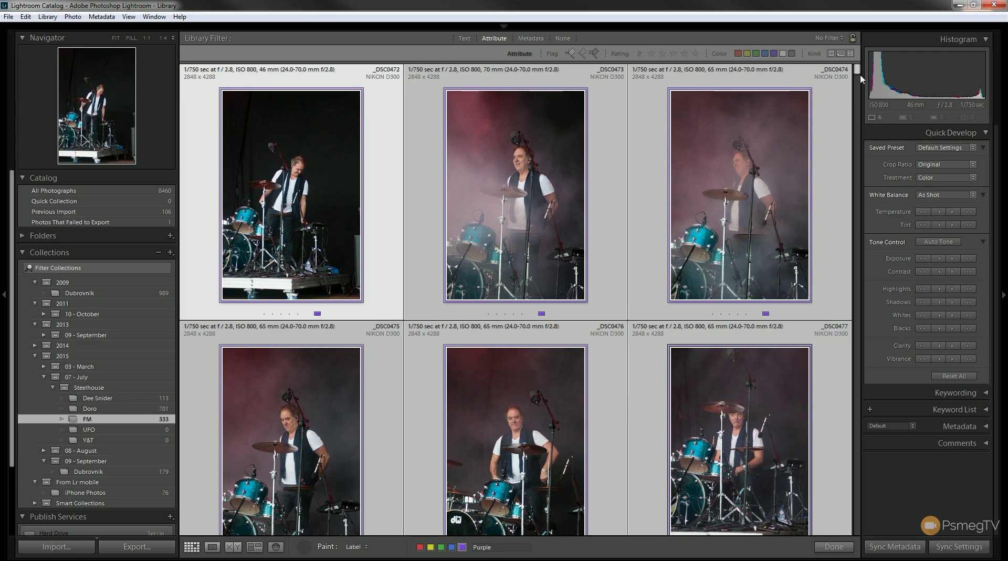
scroll(861, 78, down, 5)
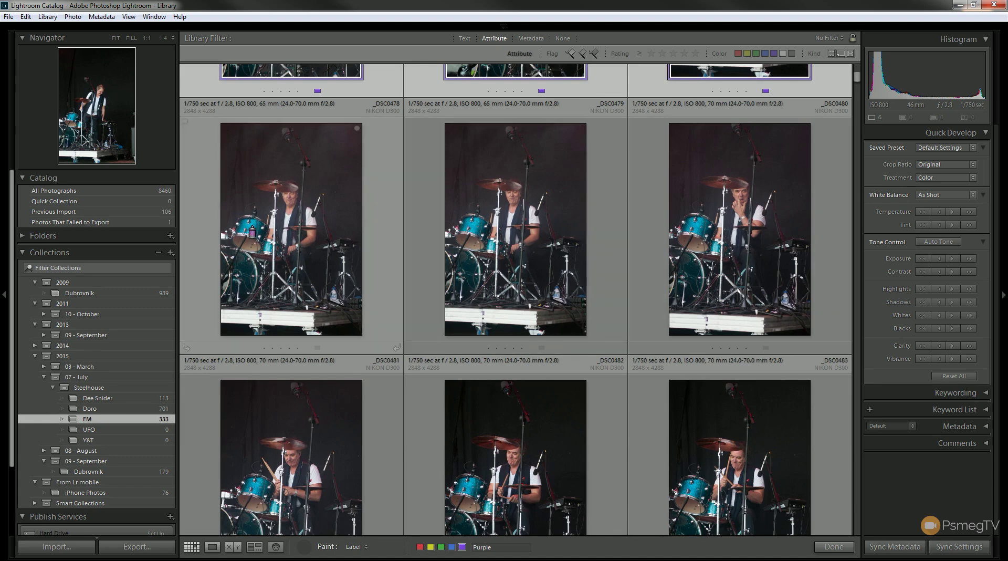
drag(251, 231, 709, 231)
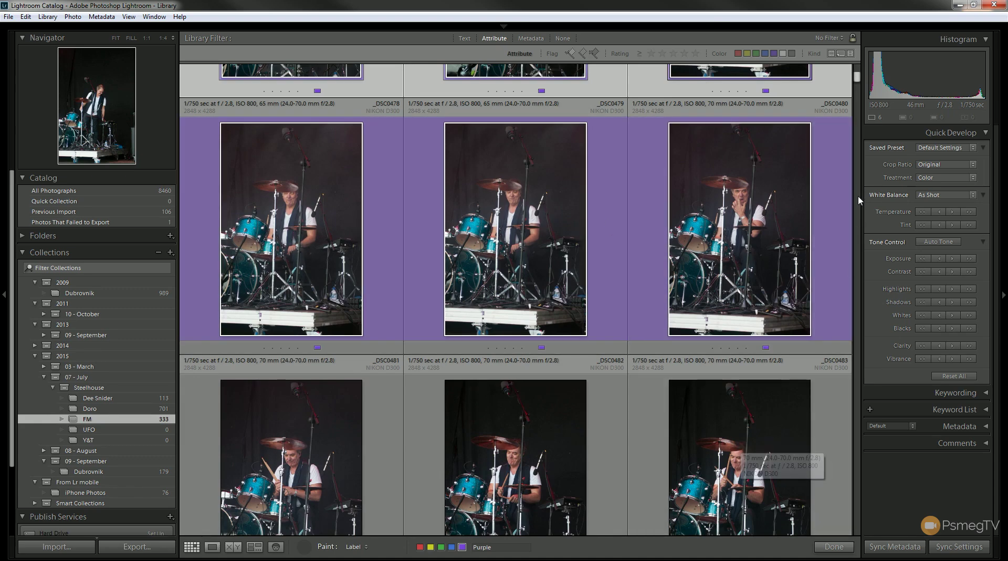
drag(860, 79, 858, 89)
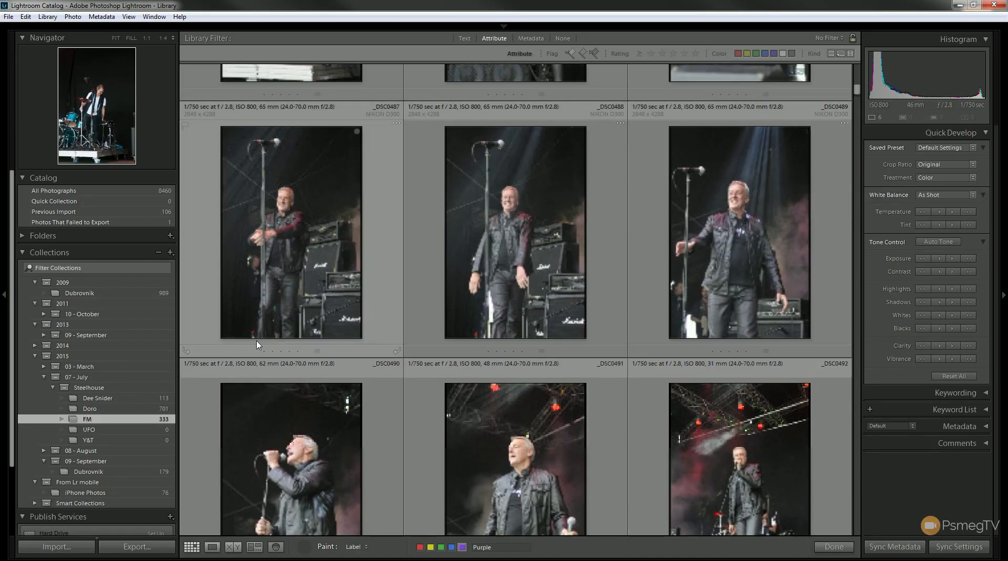
Paint the purple label onto _DSC0487, _DSC0488 and _DSC0493.
click(284, 274)
click(514, 236)
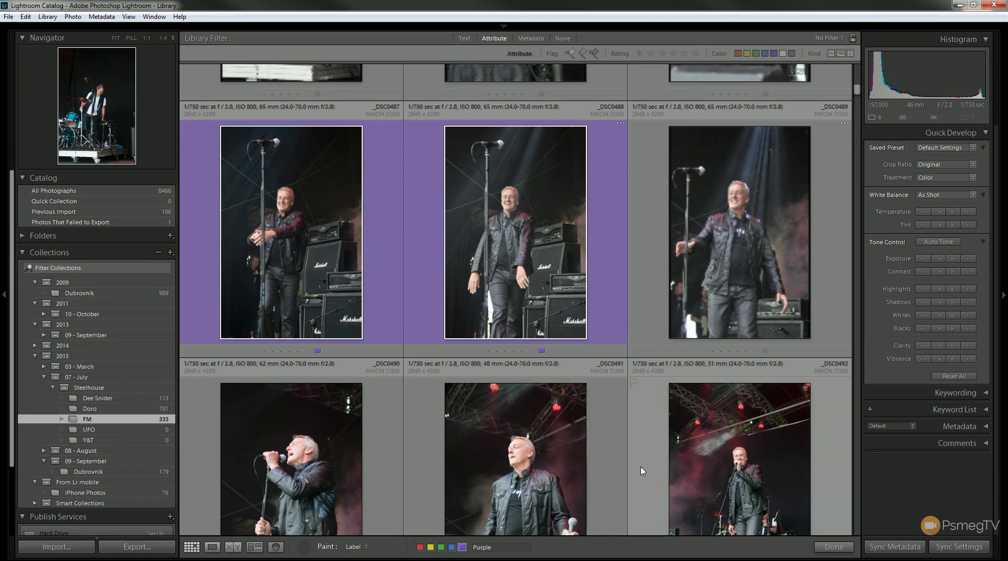
scroll(840, 136, down, 2)
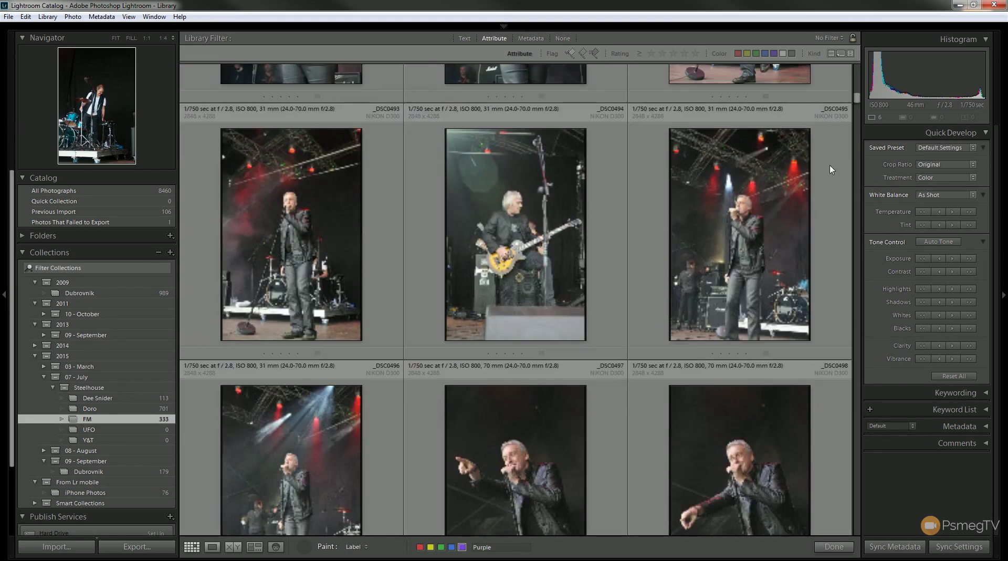
click(272, 251)
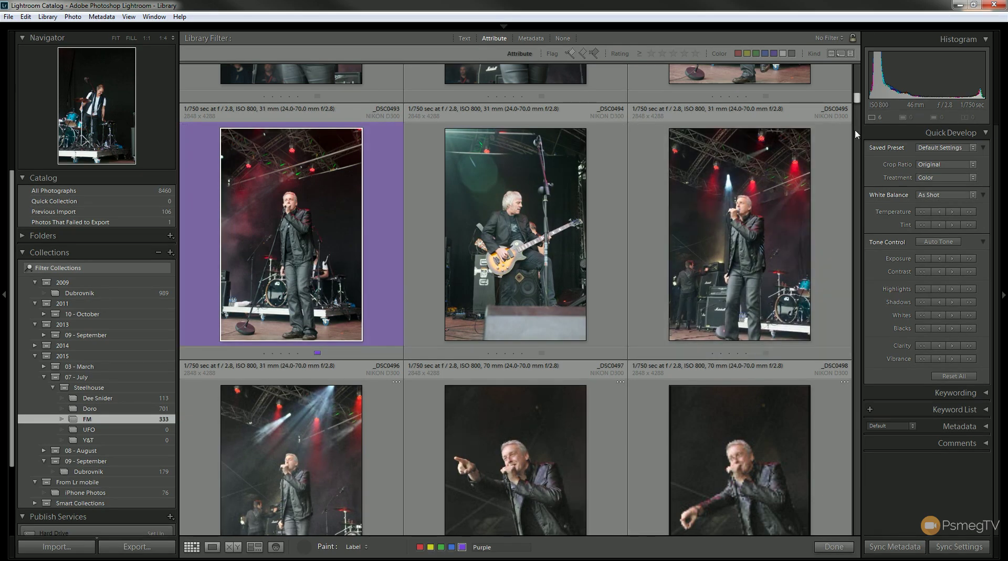
scroll(735, 158, up, 2)
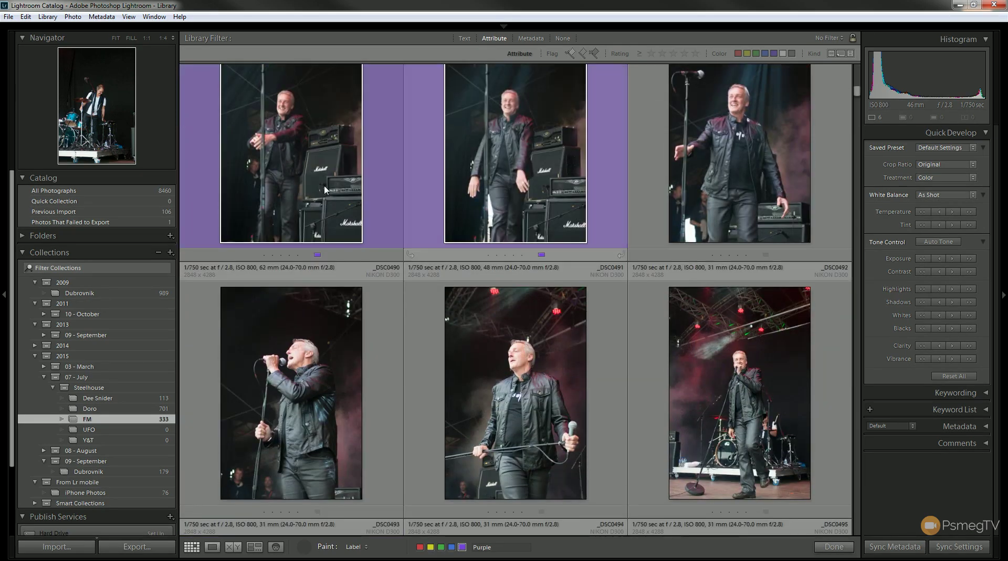
mouse_move(504, 559)
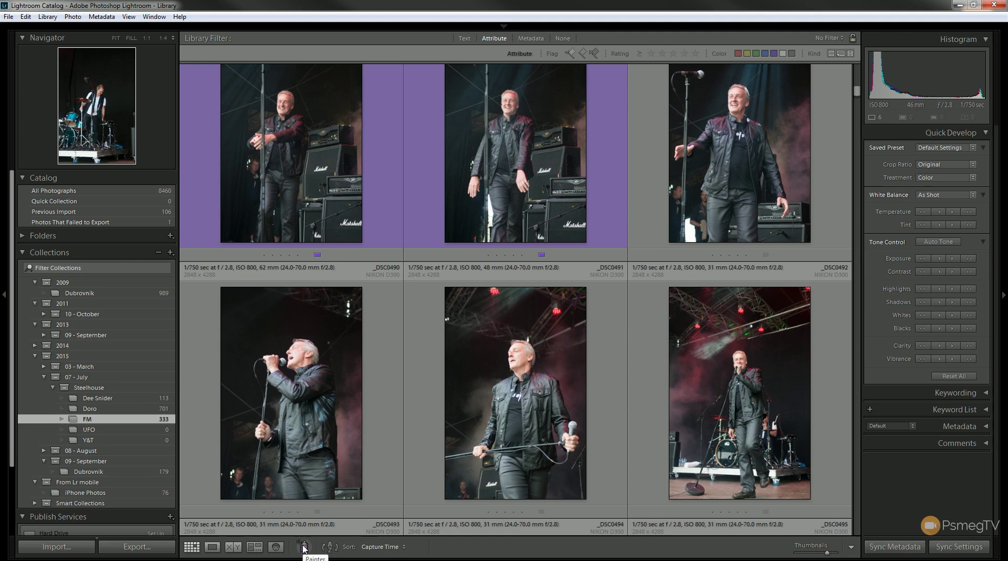
Stop painting, filter the FM collection to purple-labelled photos, and select them all.
click(304, 547)
click(774, 53)
mouse_move(849, 152)
mouse_down()
mouse_move(863, 205)
mouse_move(878, 428)
mouse_move(882, 239)
mouse_up()
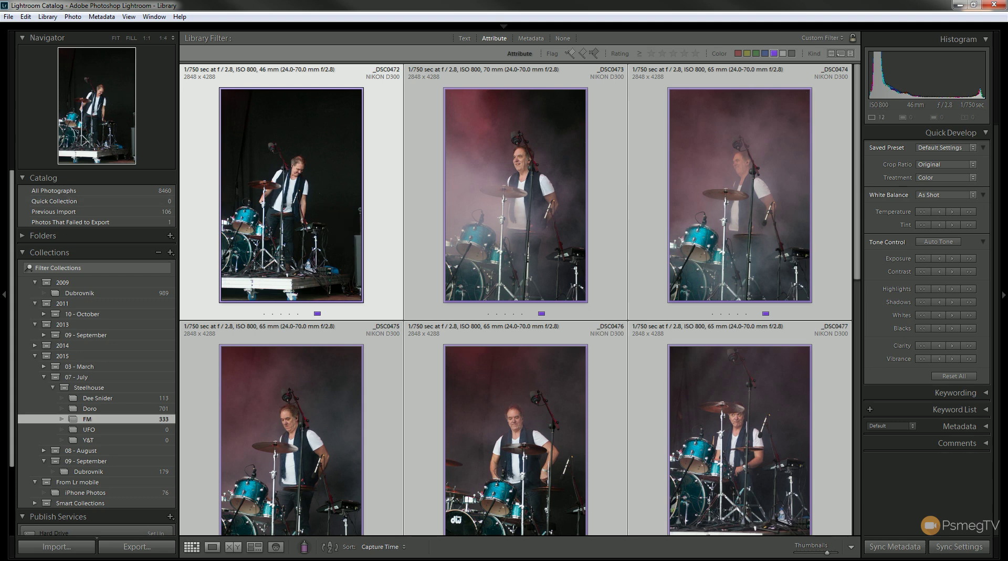
click(348, 242)
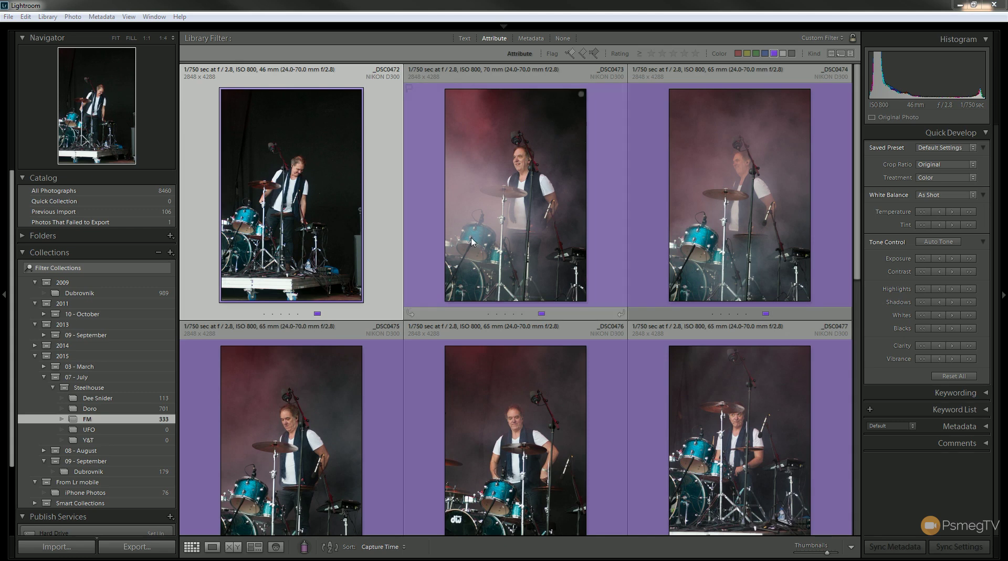
key(ctrl+a)
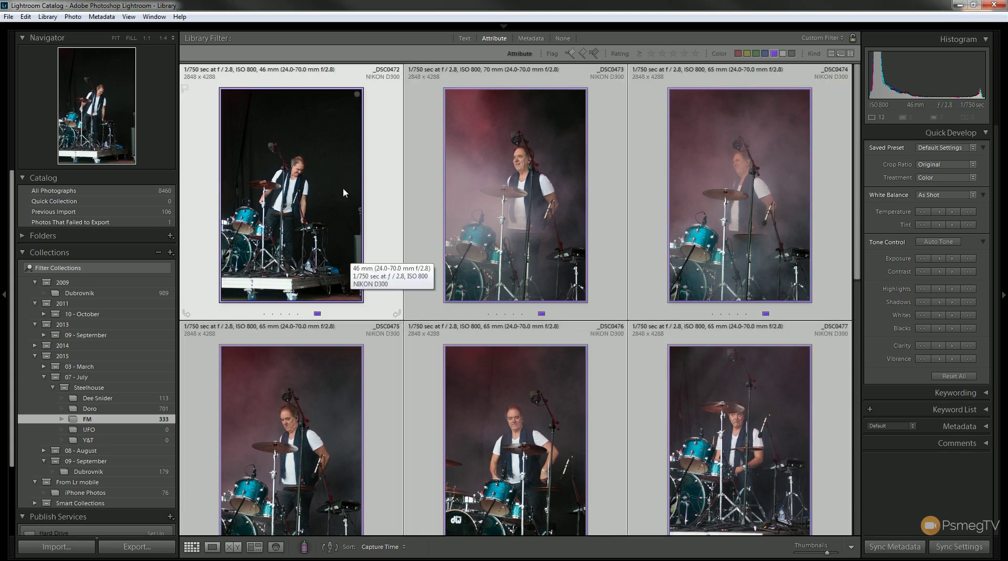
mouse_move(857, 229)
mouse_down()
mouse_move(883, 489)
mouse_move(856, 223)
mouse_up()
Flag all the selected purple-labelled photos as rejected with X and review them.
key(x)
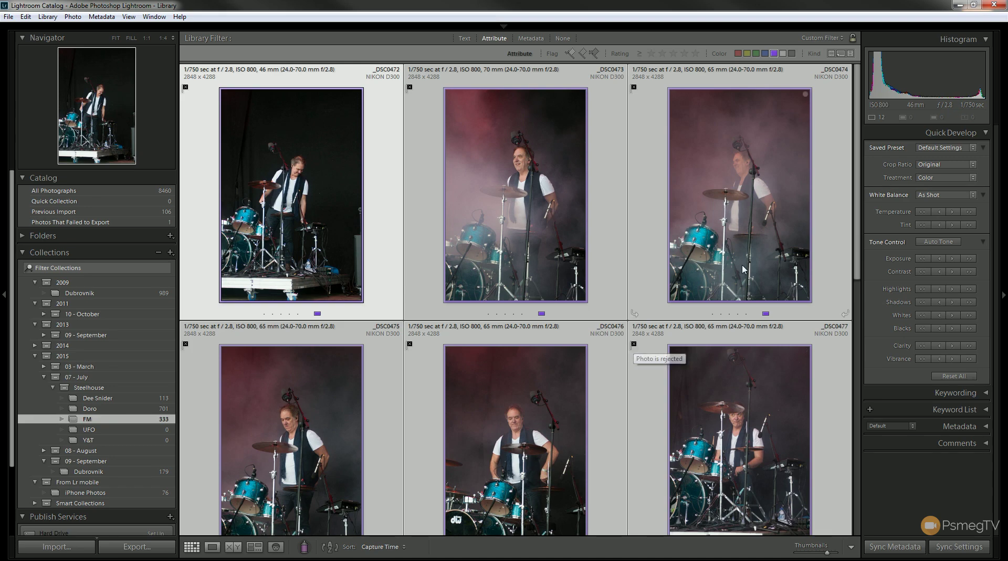
scroll(863, 222, down, 3)
scroll(863, 241, down, 2)
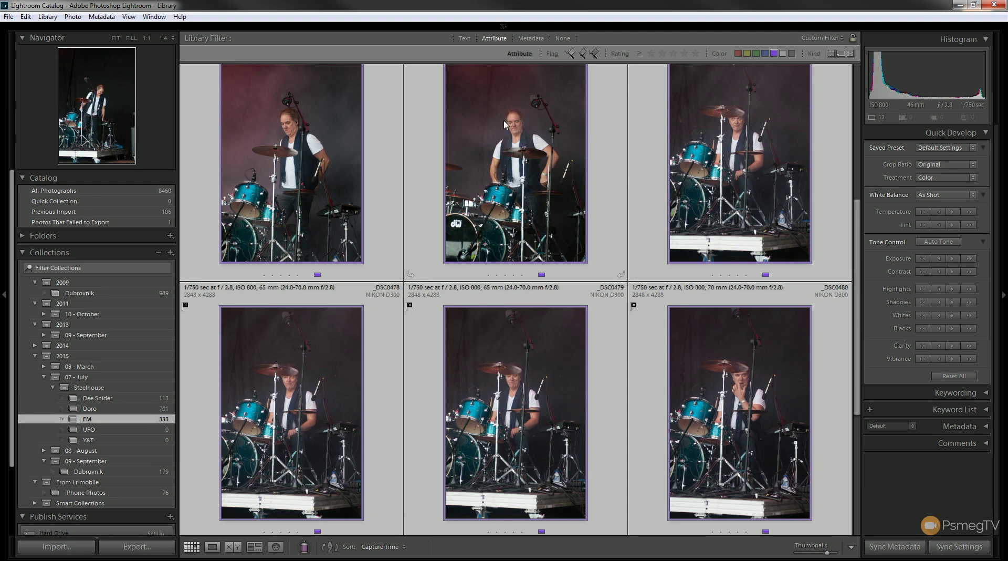
Delete the 12 rejected photos via Photo > Delete Rejected Photos and confirm Remove.
click(74, 18)
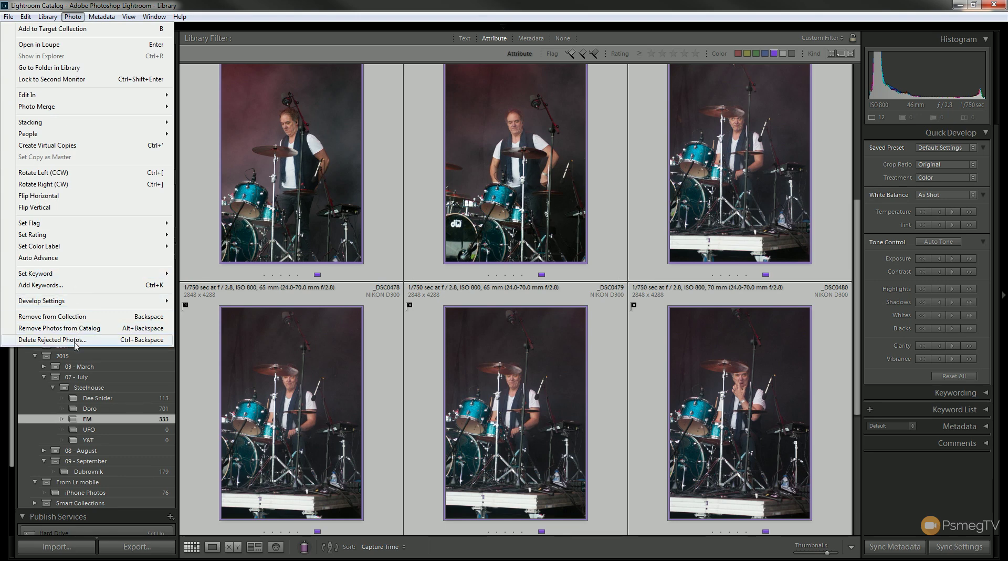
click(123, 340)
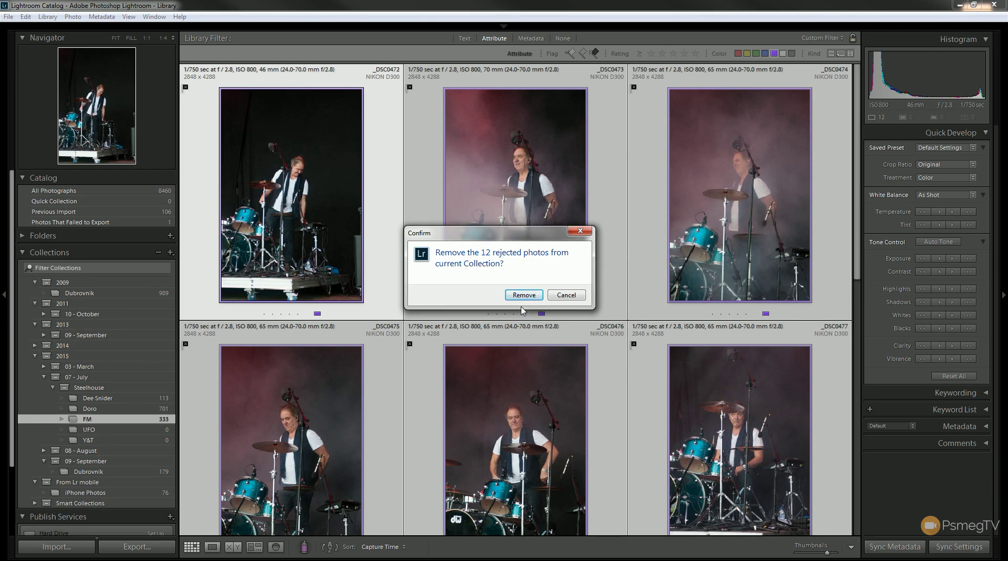
click(524, 294)
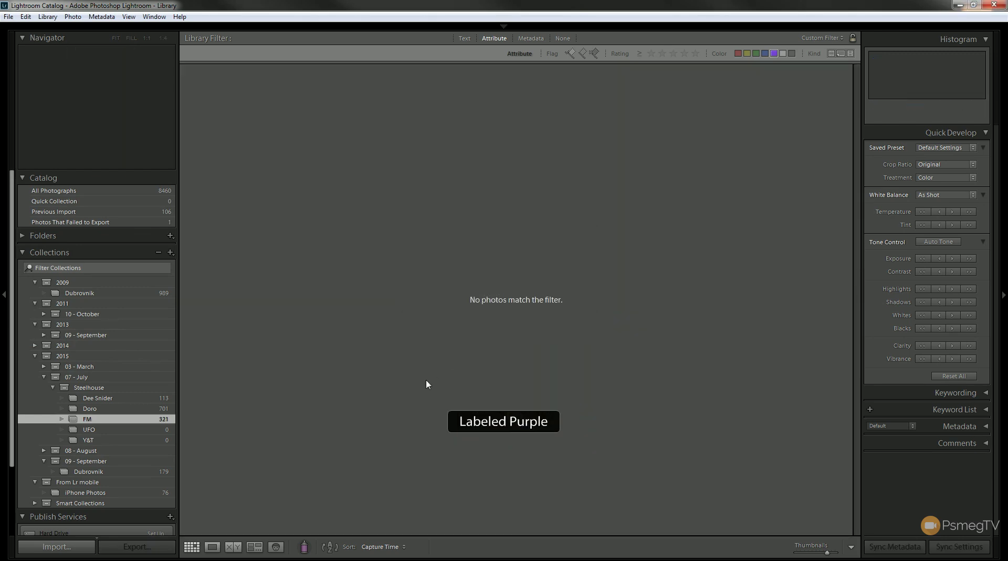